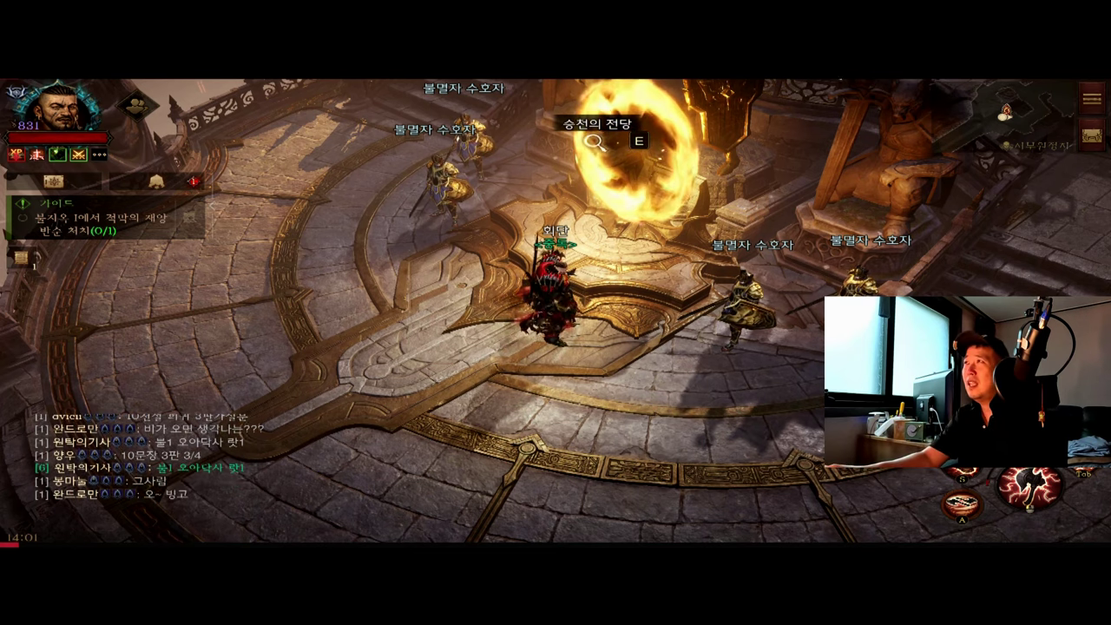
- Open the equipment screen and show the 1,620 resonance tooltip with its 81% base stat boost
key(i)
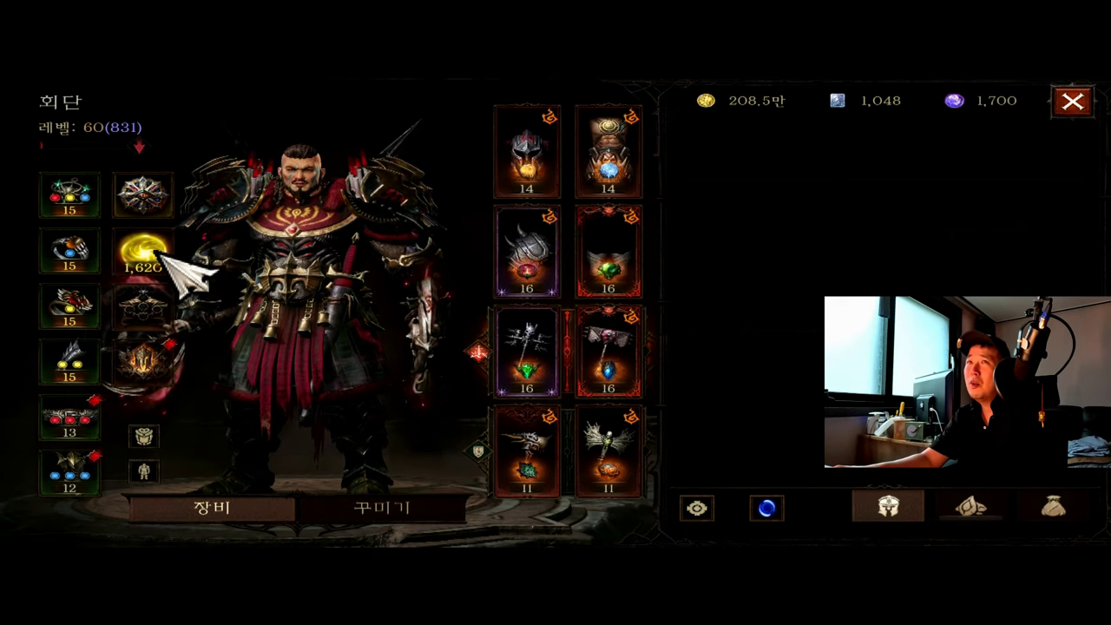
click(143, 254)
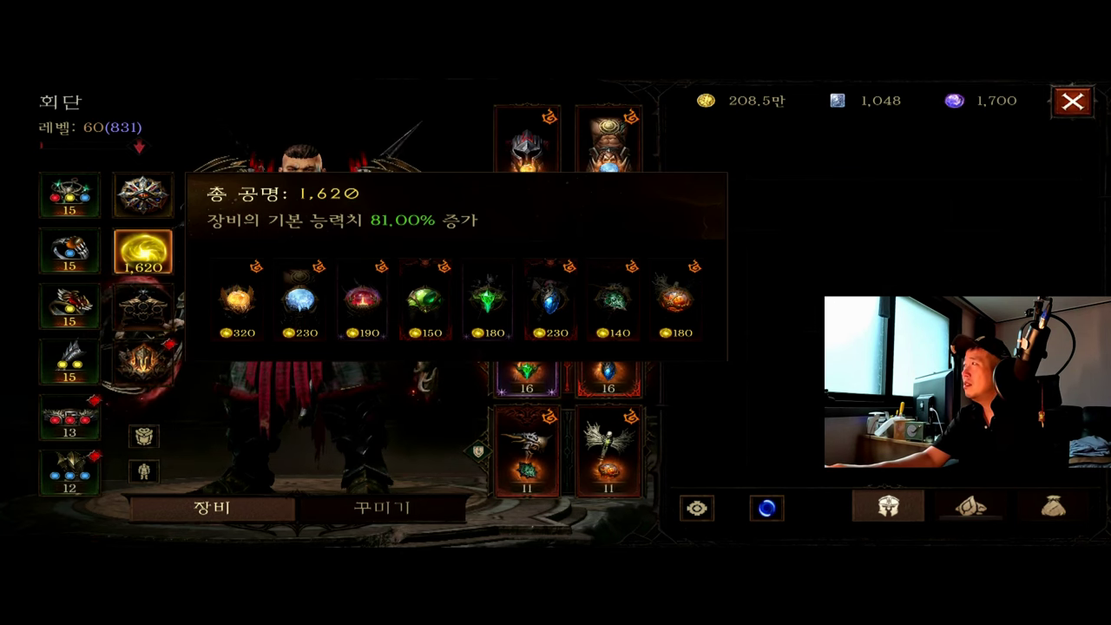
- Switch to the ItemMania trade list in the browser and close the promo popup
key(alt+Tab)
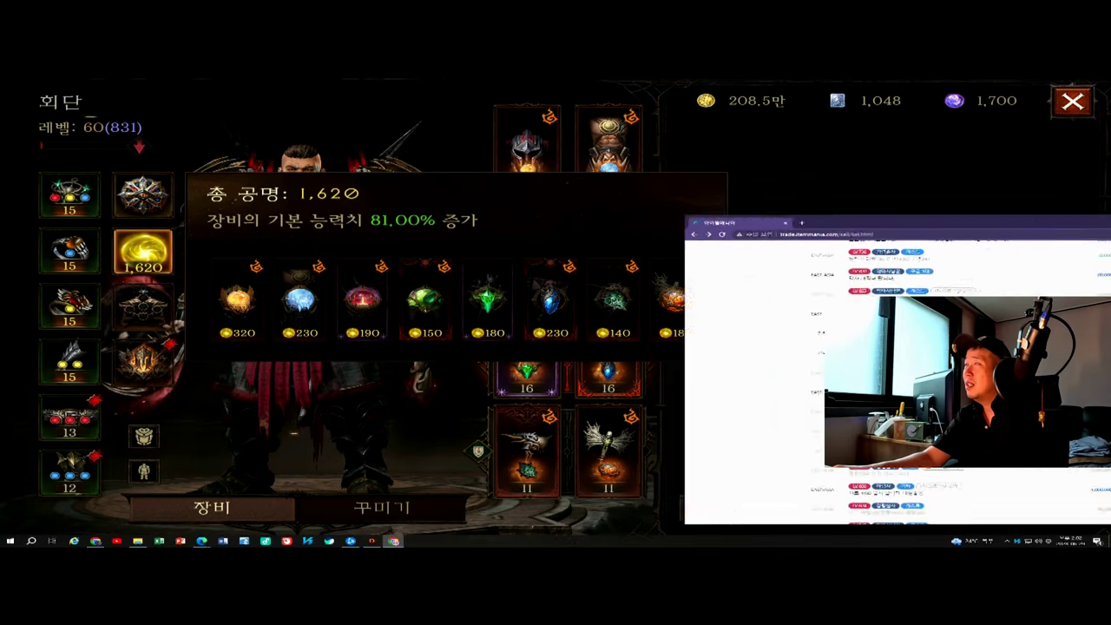
scroll(729, 417, up, 5)
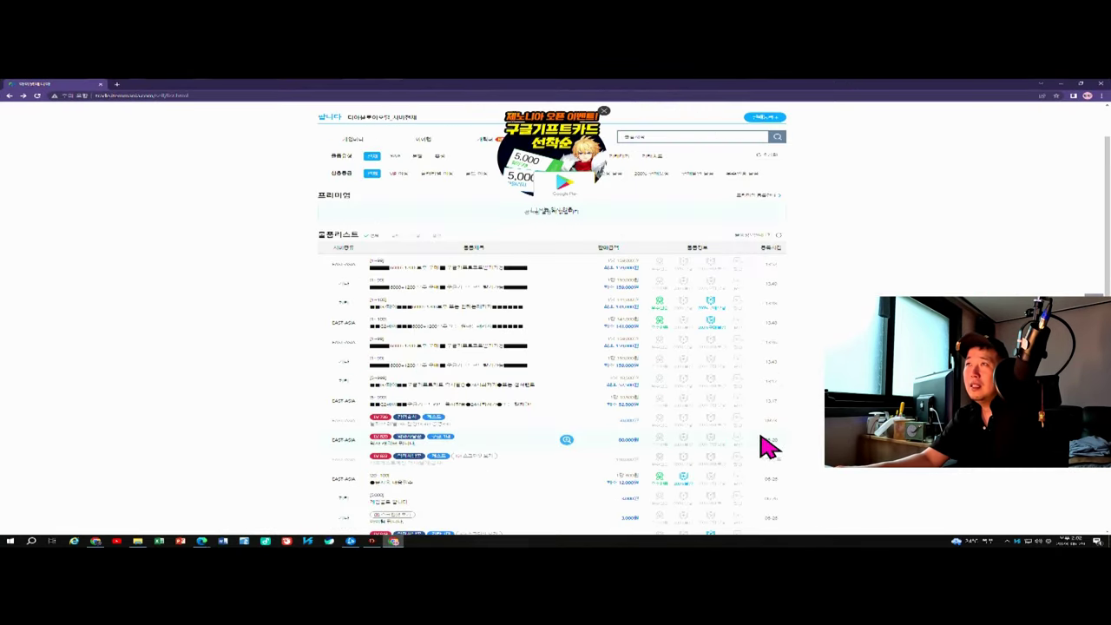
scroll(755, 382, up, 3)
click(604, 188)
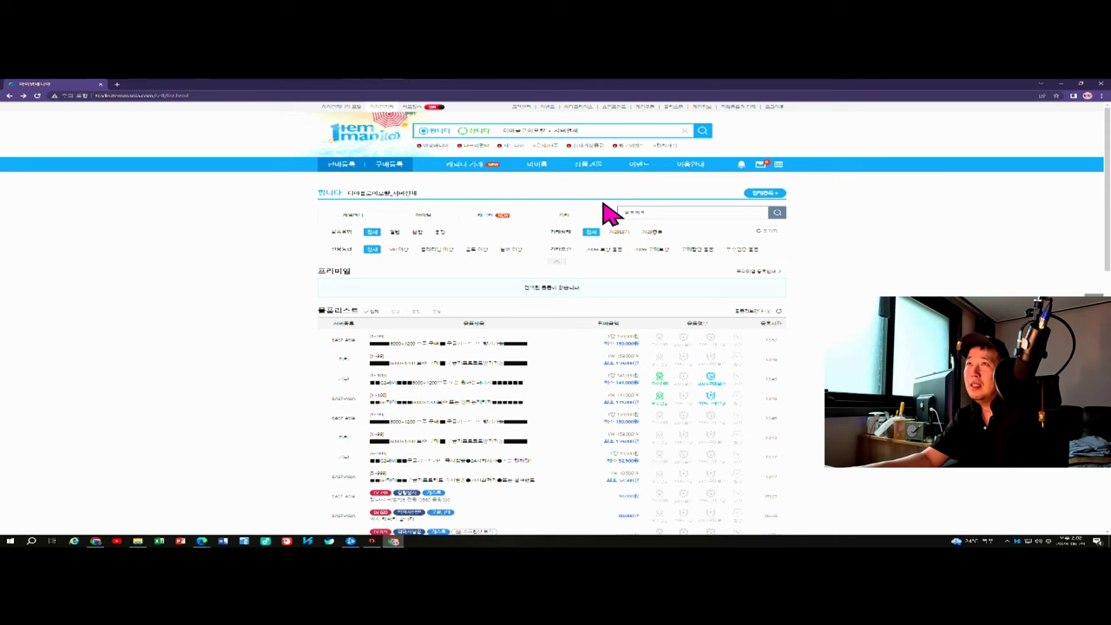
scroll(633, 397, down, 1)
scroll(633, 398, down, 2)
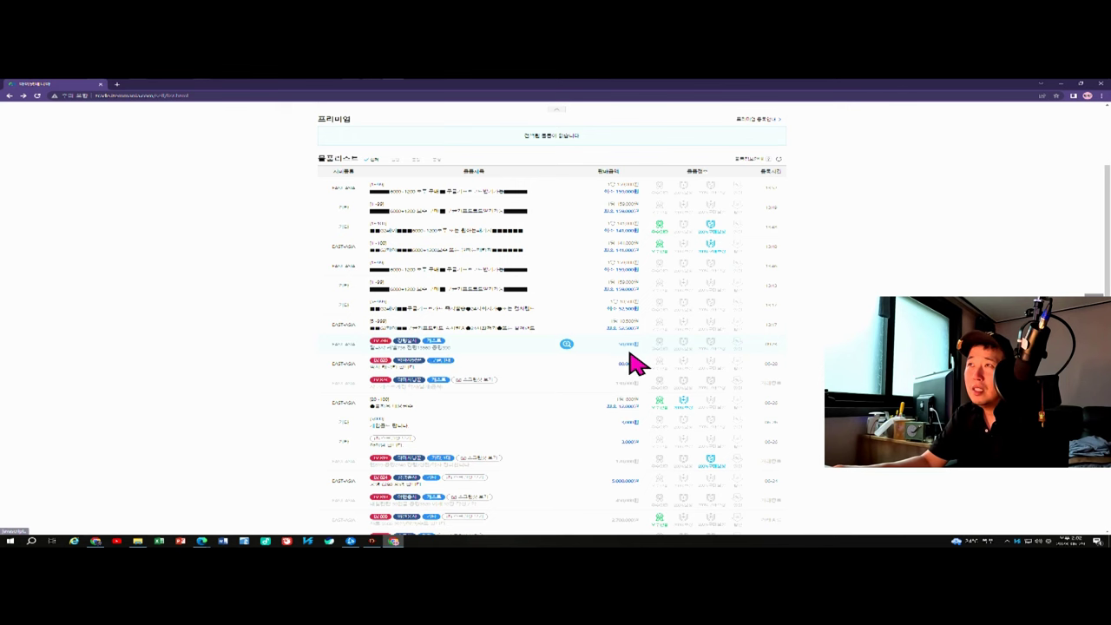
scroll(452, 405, down, 1)
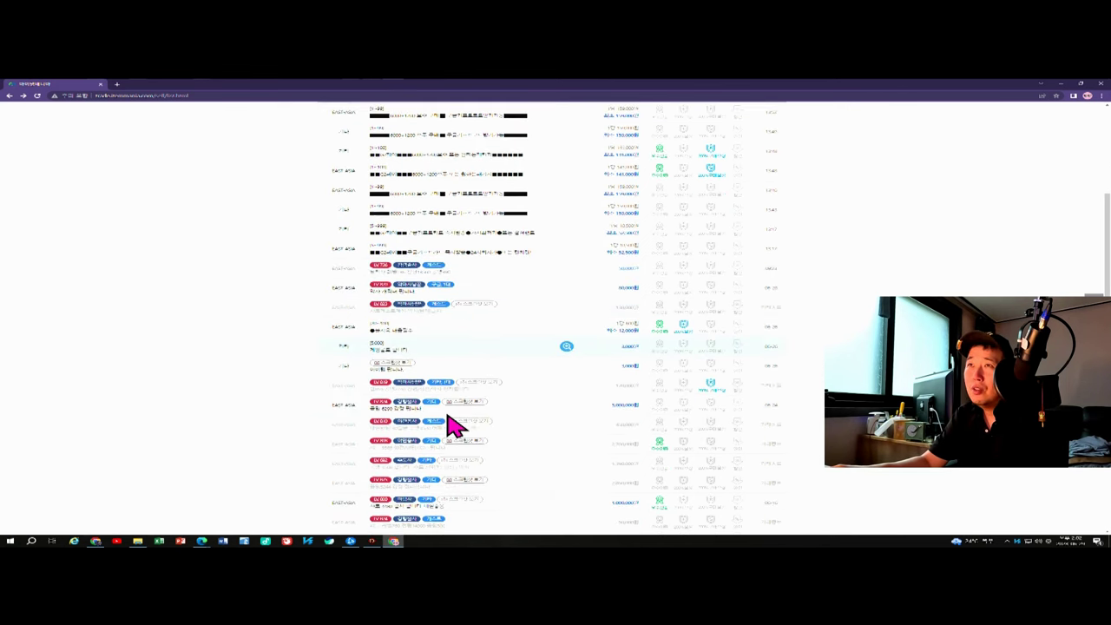
scroll(445, 416, down, 1)
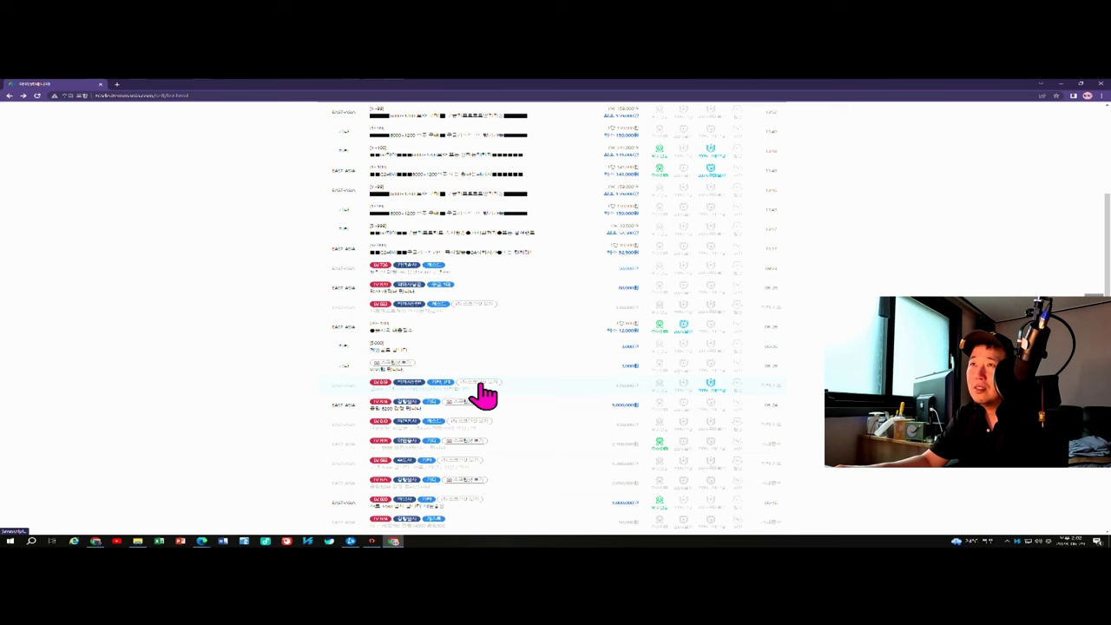
- Preview and close the screenshot galleries of two account listings
click(483, 394)
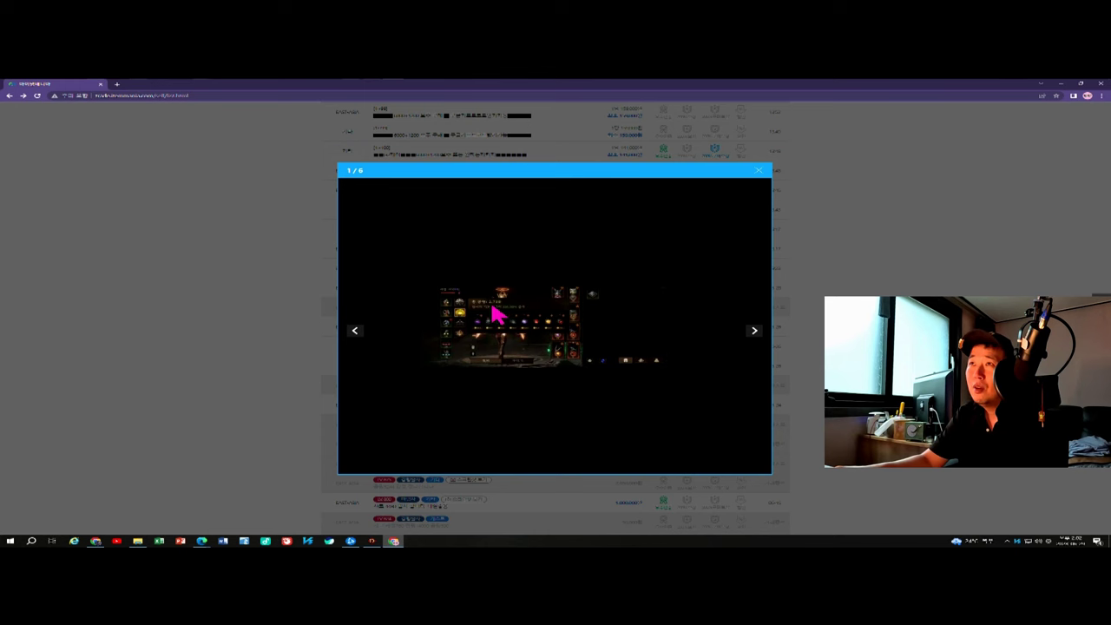
click(762, 173)
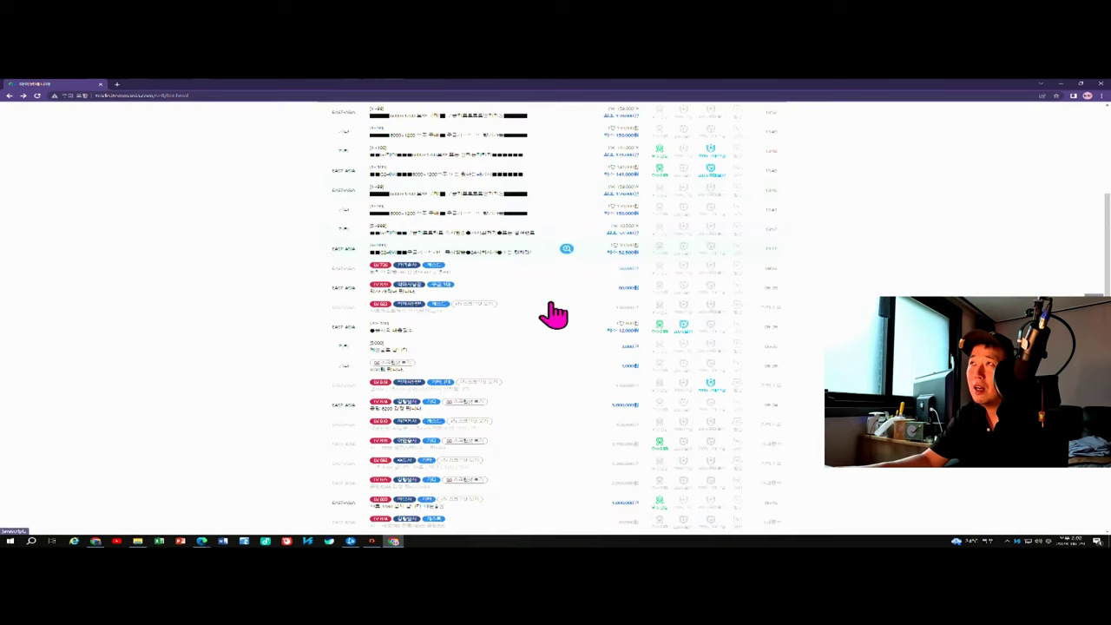
scroll(469, 447, down, 1)
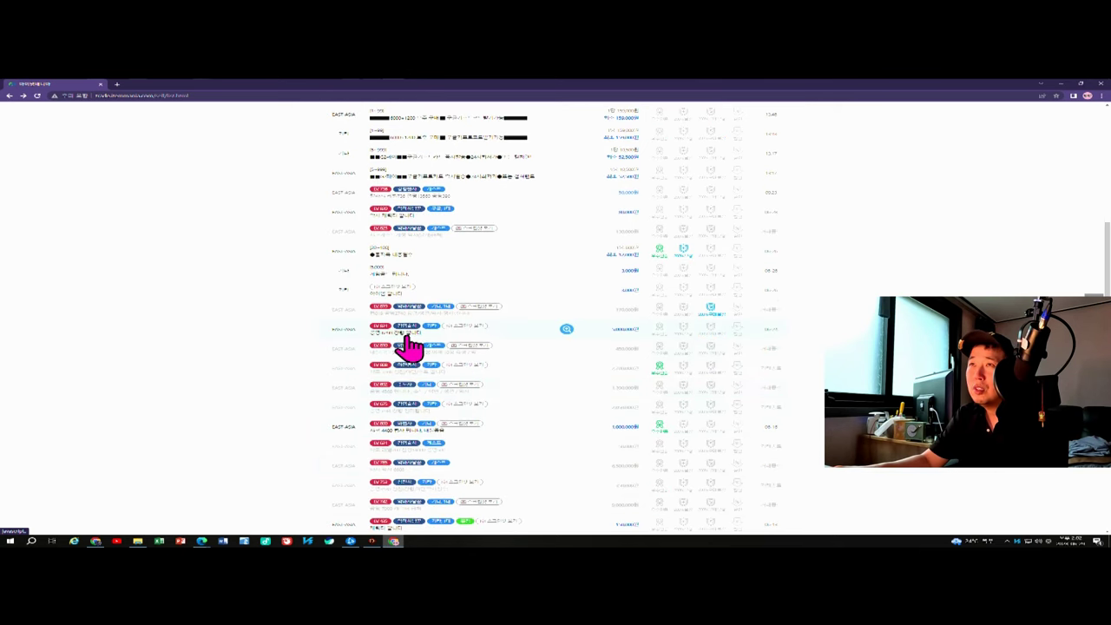
click(482, 341)
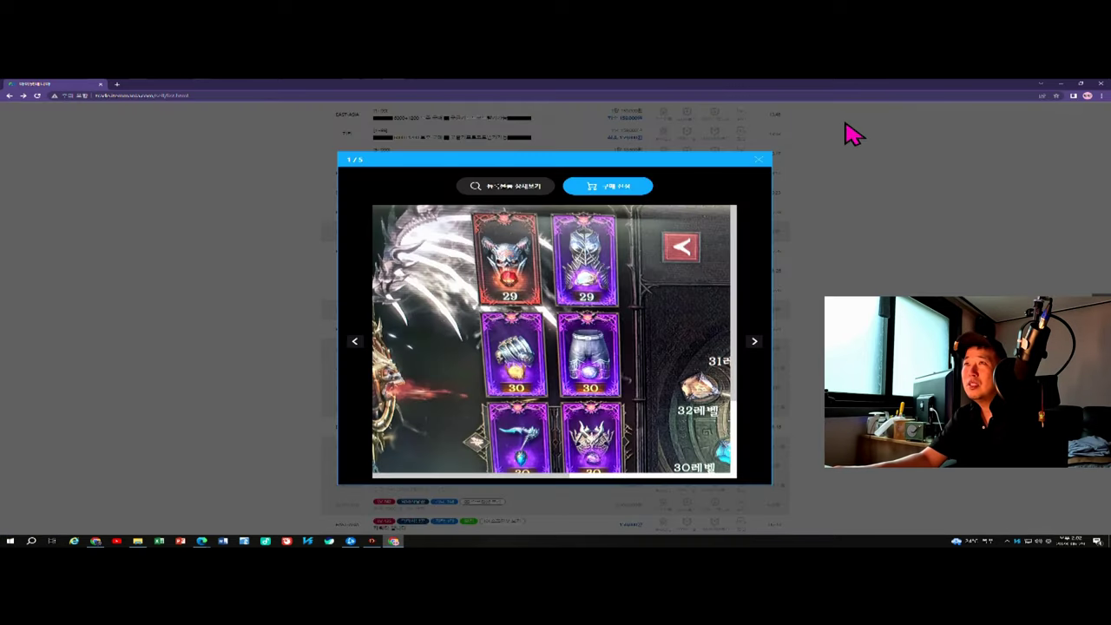
click(764, 162)
scroll(516, 381, down, 3)
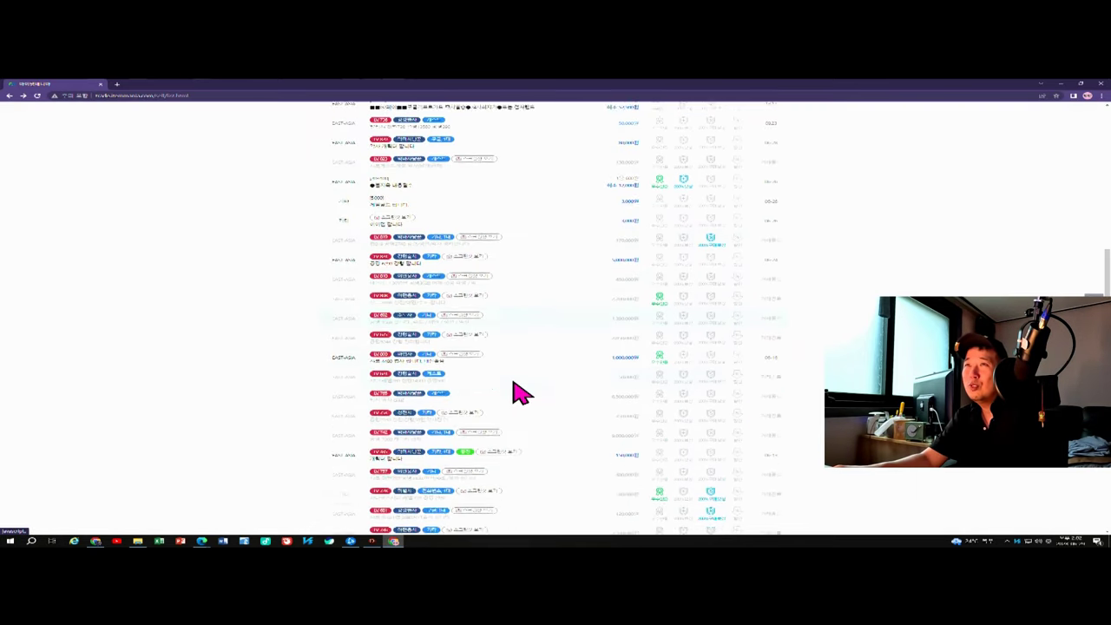
scroll(516, 382, down, 3)
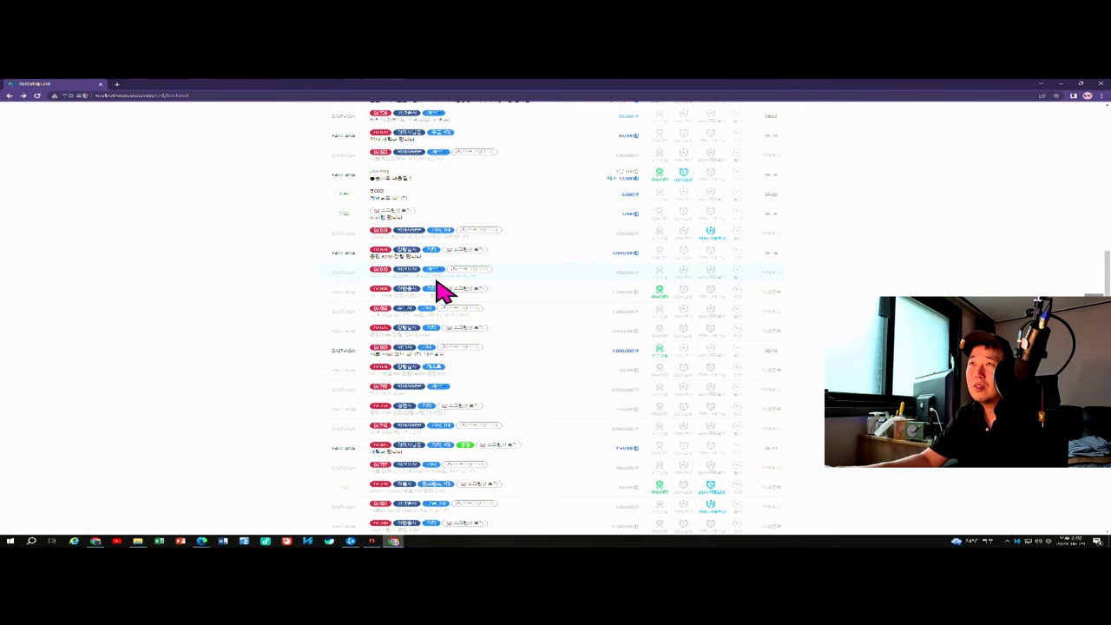
- Preview and close two more listings' galleries, including the level 60 character's gear
click(481, 276)
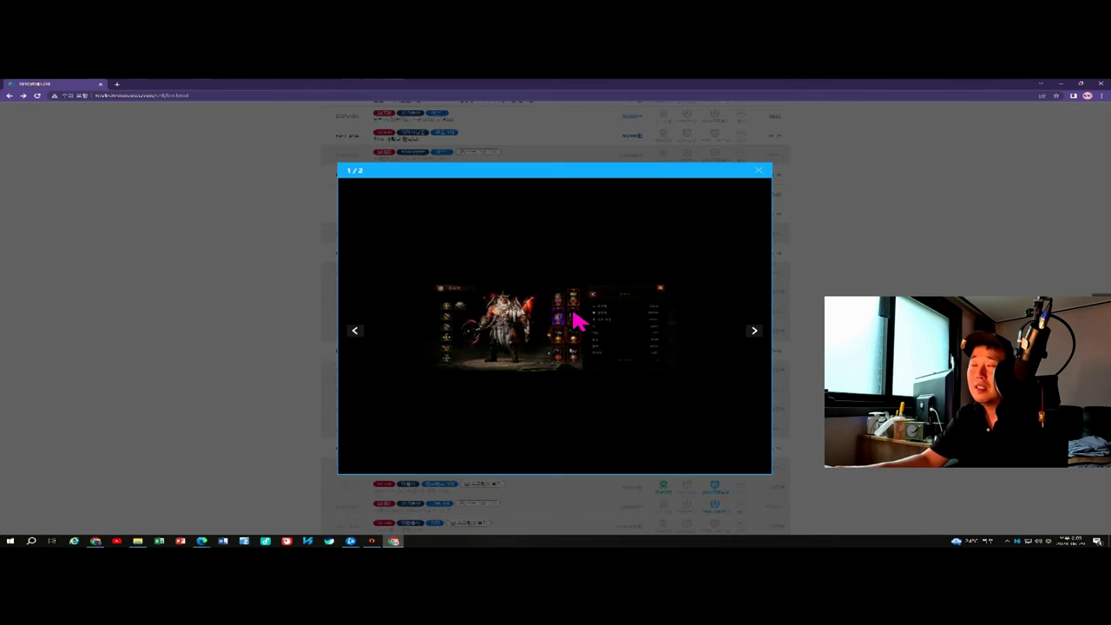
click(762, 171)
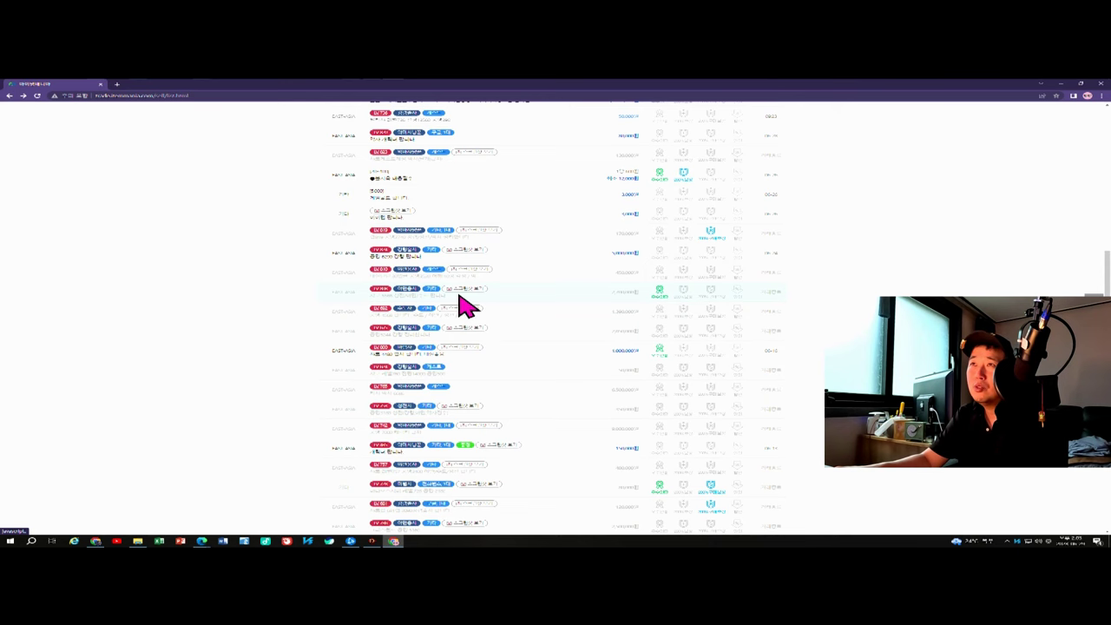
click(467, 297)
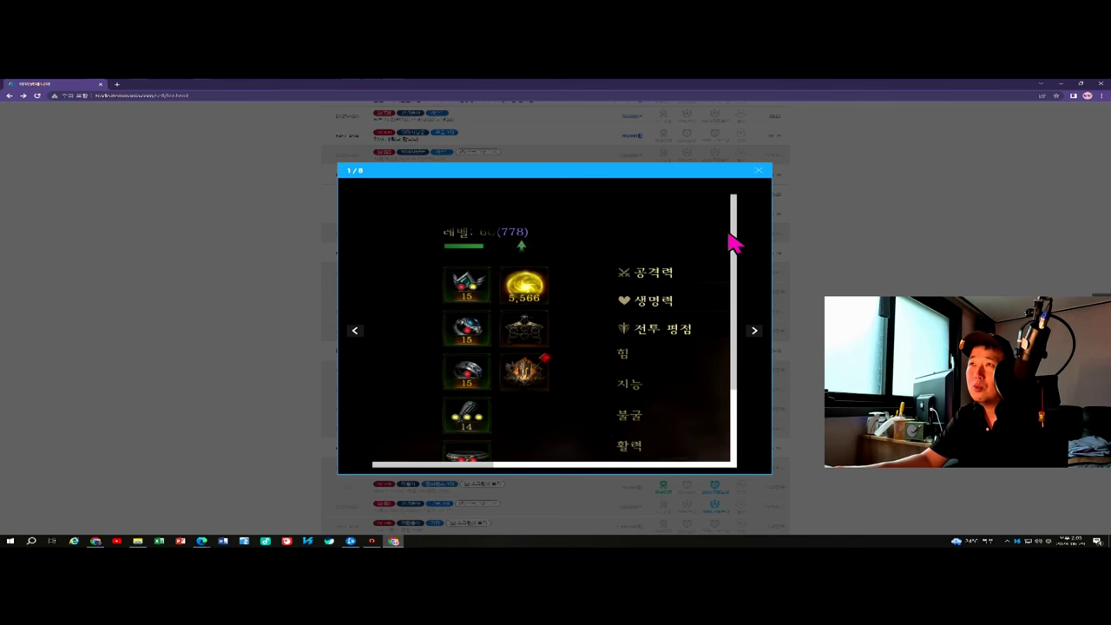
click(762, 171)
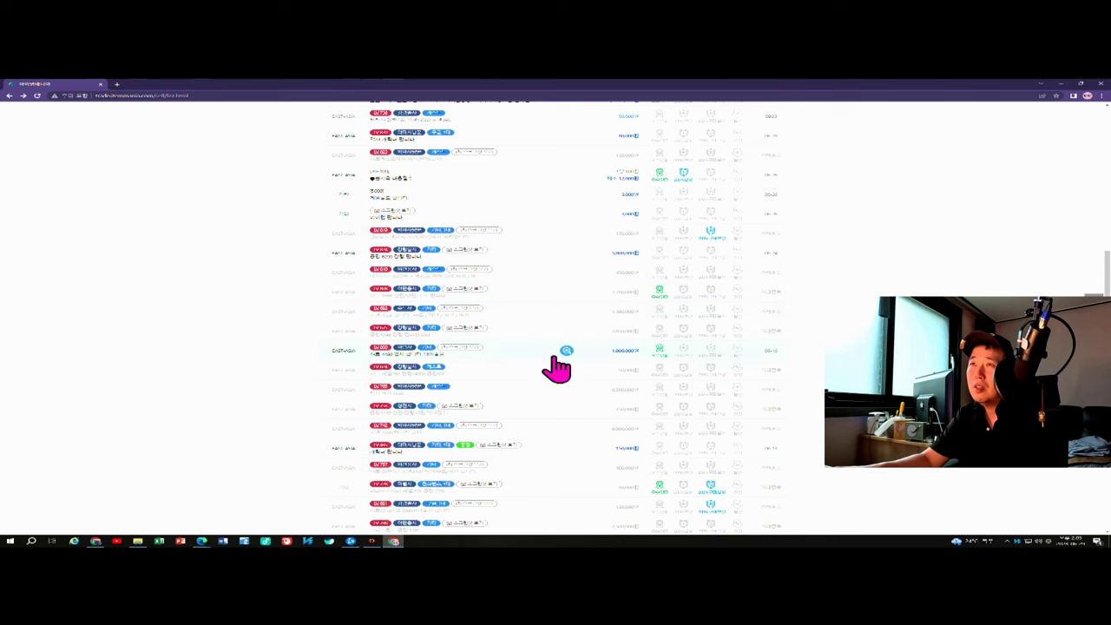
scroll(467, 476, down, 1)
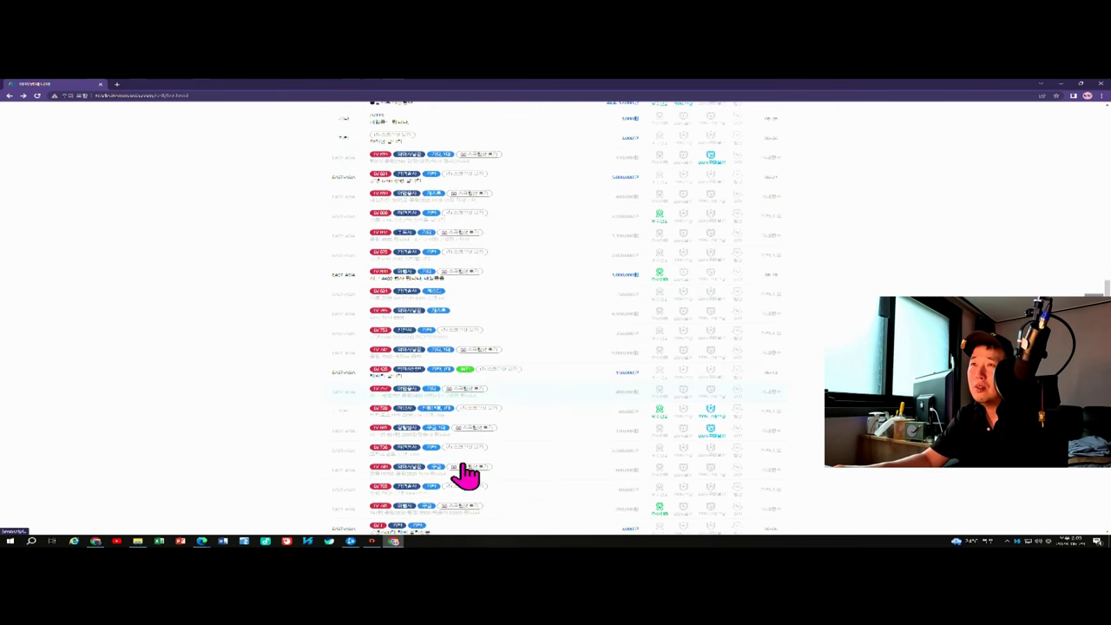